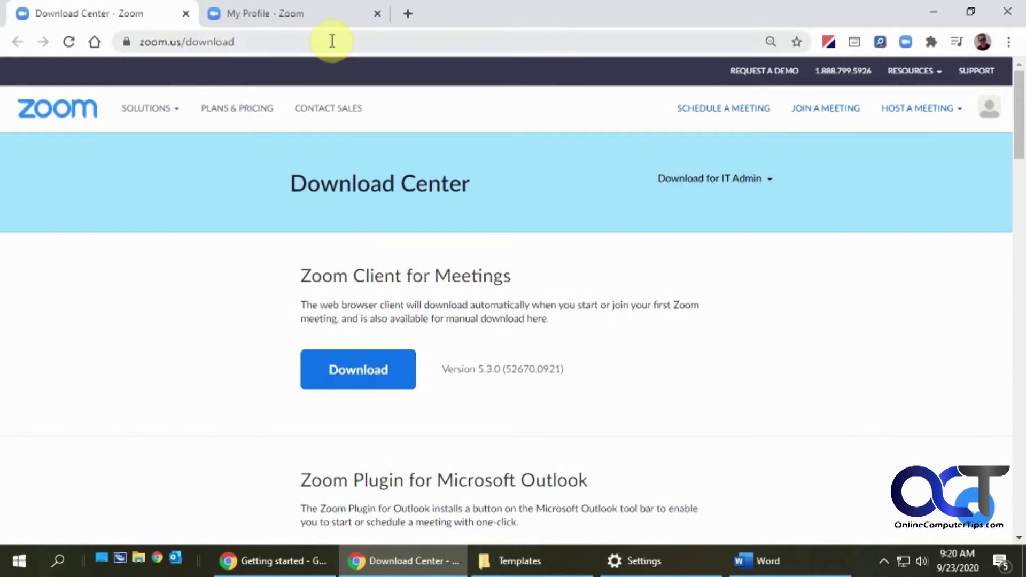
Download and save ZoomOutlookPluginSetup.msi from the Zoom Plugin for Microsoft Outlook section.
scroll(786, 401, "down", 5)
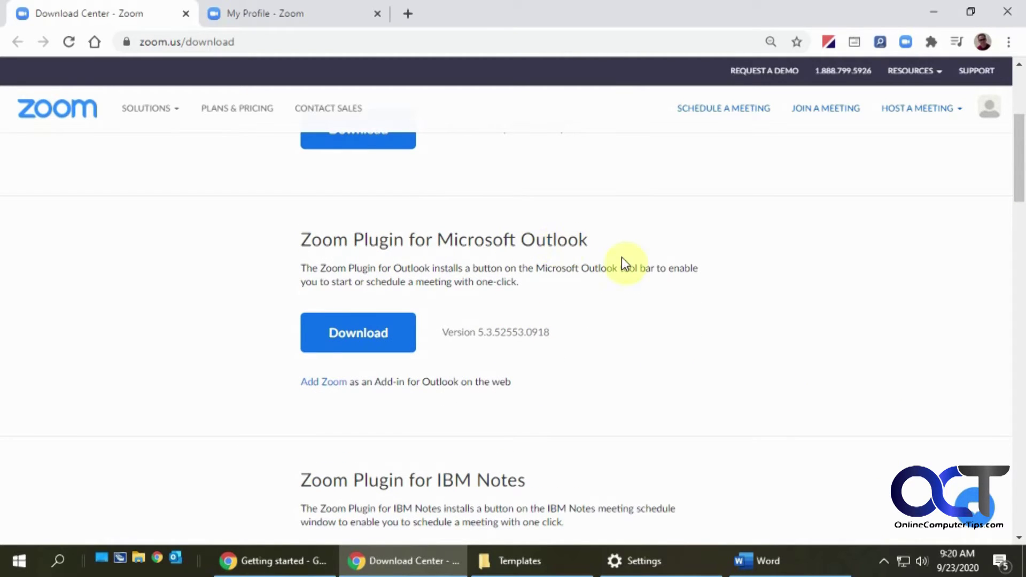
left_click(357, 334)
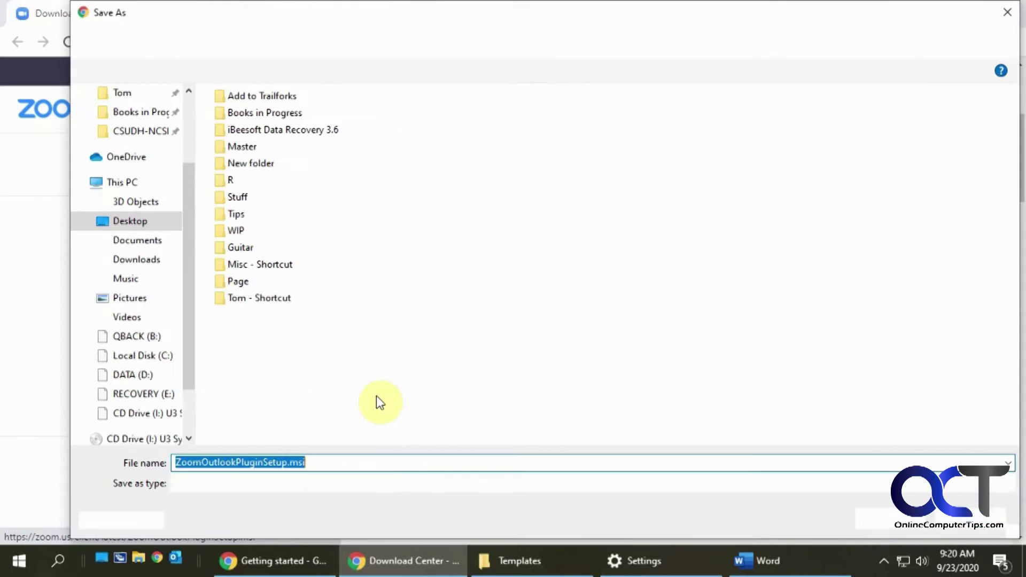
left_click(920, 517)
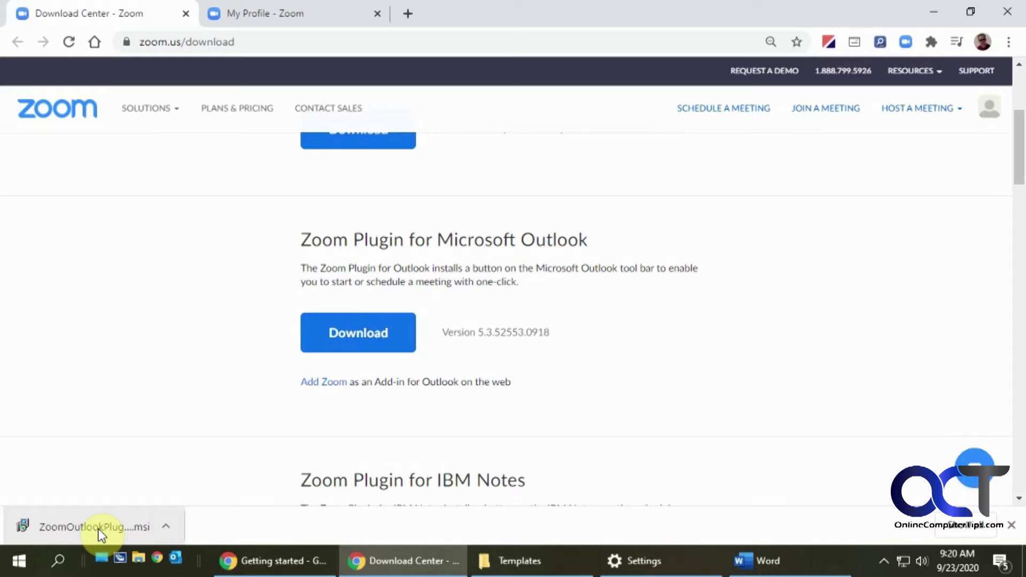
Install the Zoom Outlook Plugin into the default folder, then launch Outlook.
left_click(101, 529)
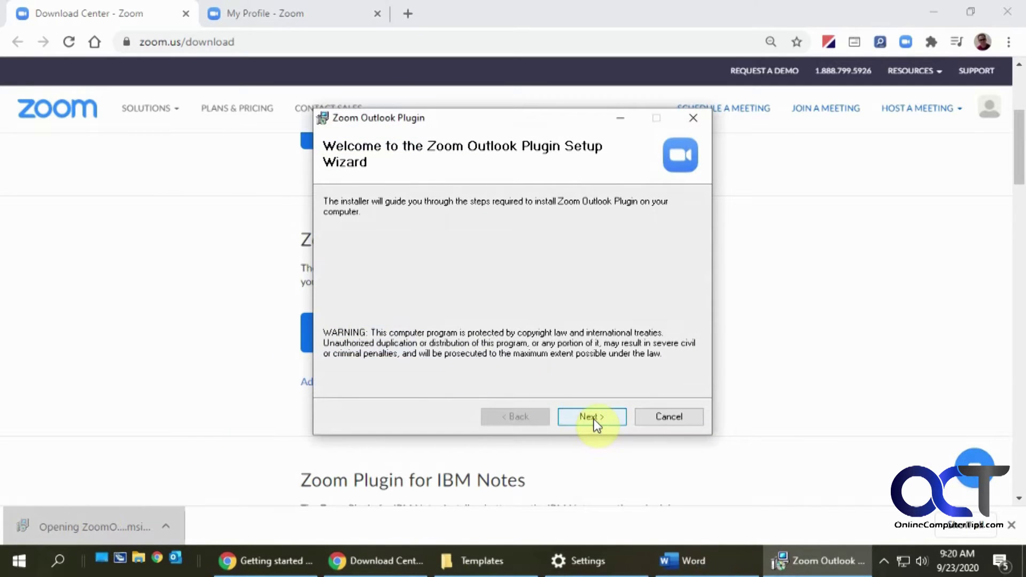
left_click(592, 415)
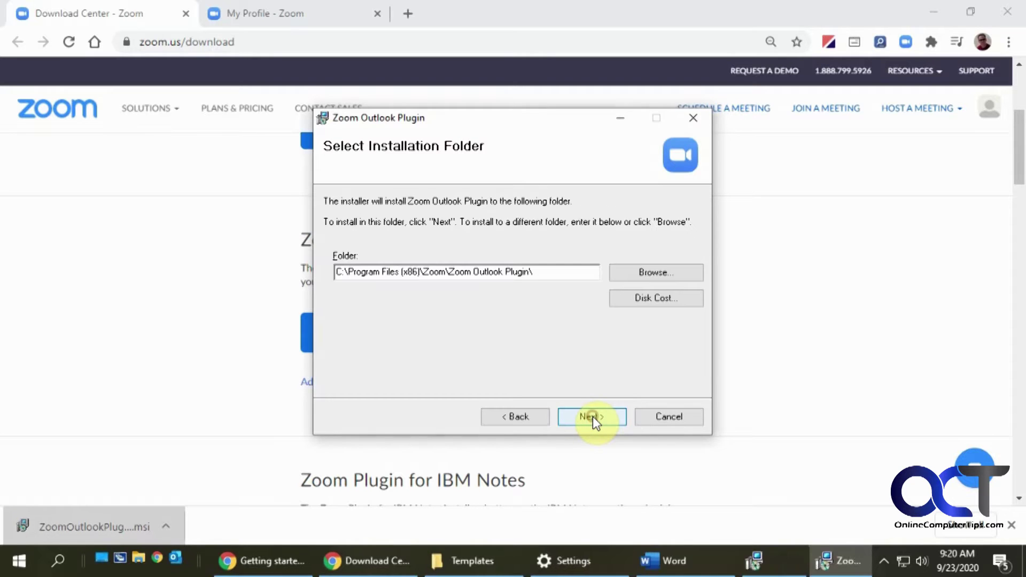
left_click(592, 416)
left_click(592, 416)
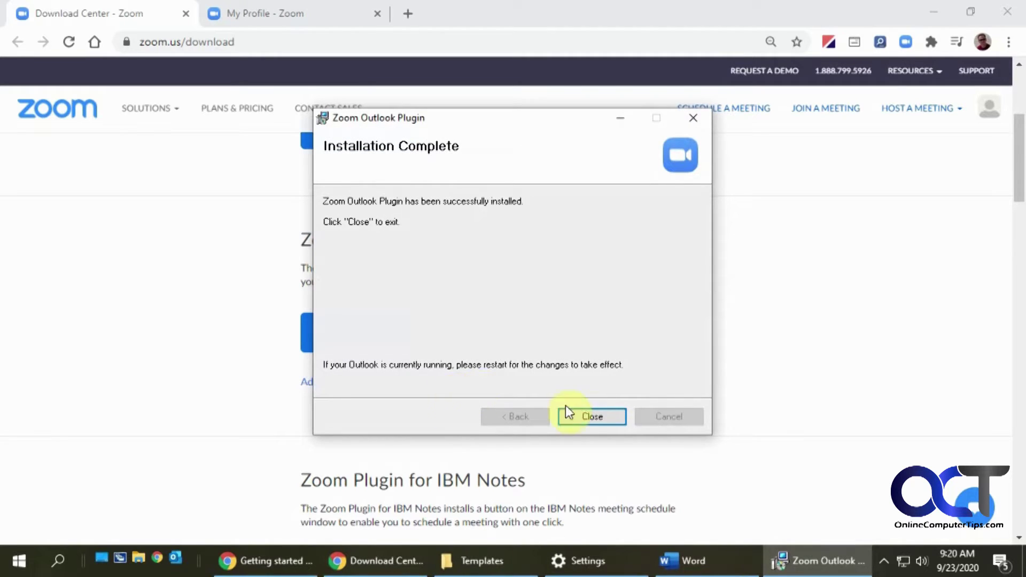
left_click(592, 413)
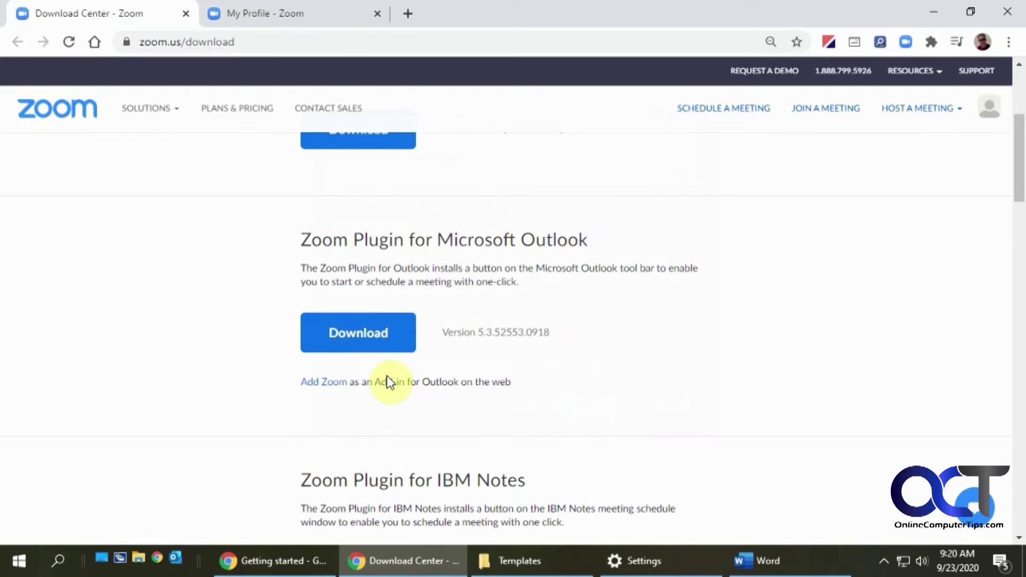
left_click(176, 557)
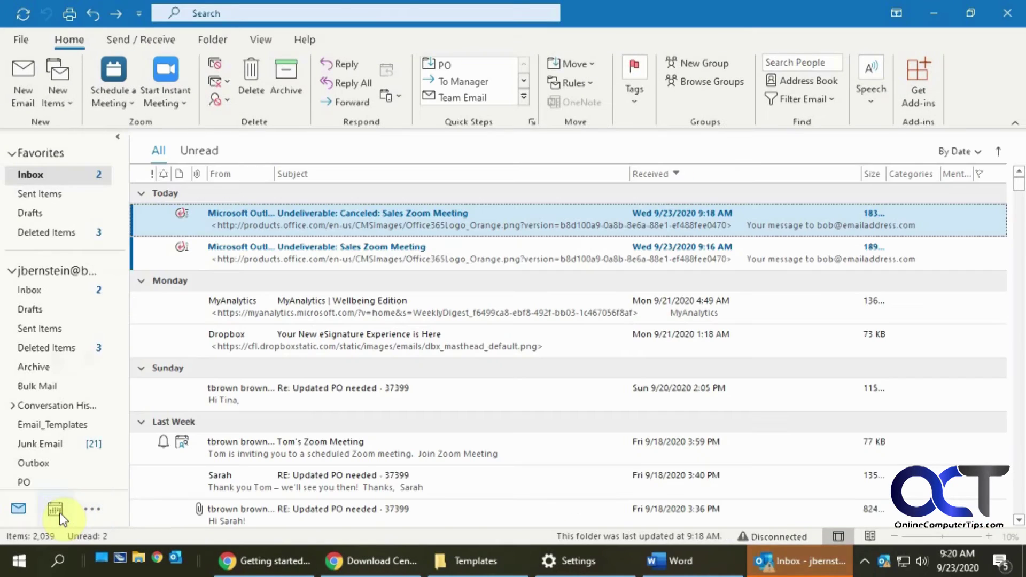
Go to the Calendar month view, scroll to October, and schedule a Zoom meeting on Oct 14.
left_click(56, 510)
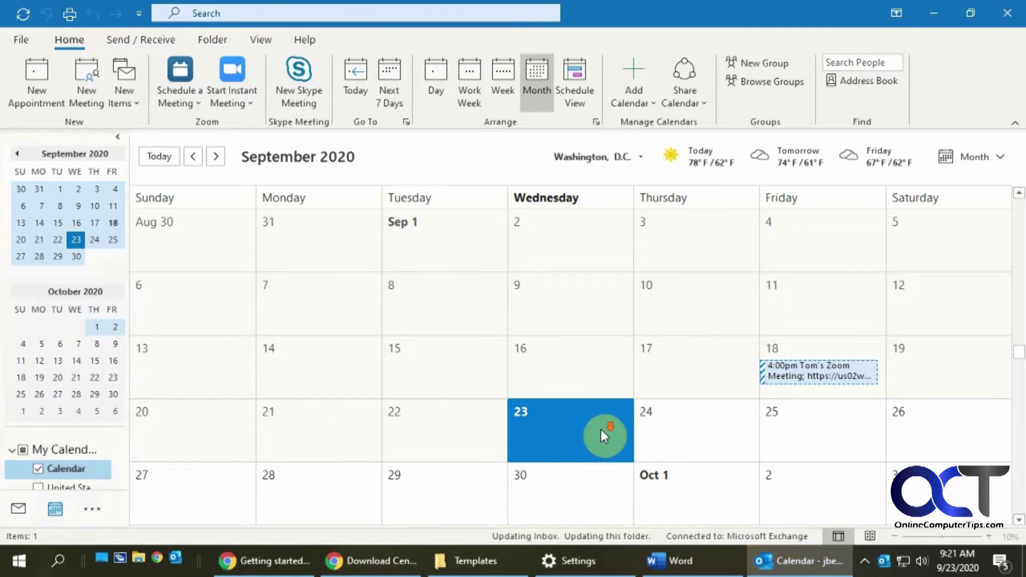
scroll(601, 431, "down", 2)
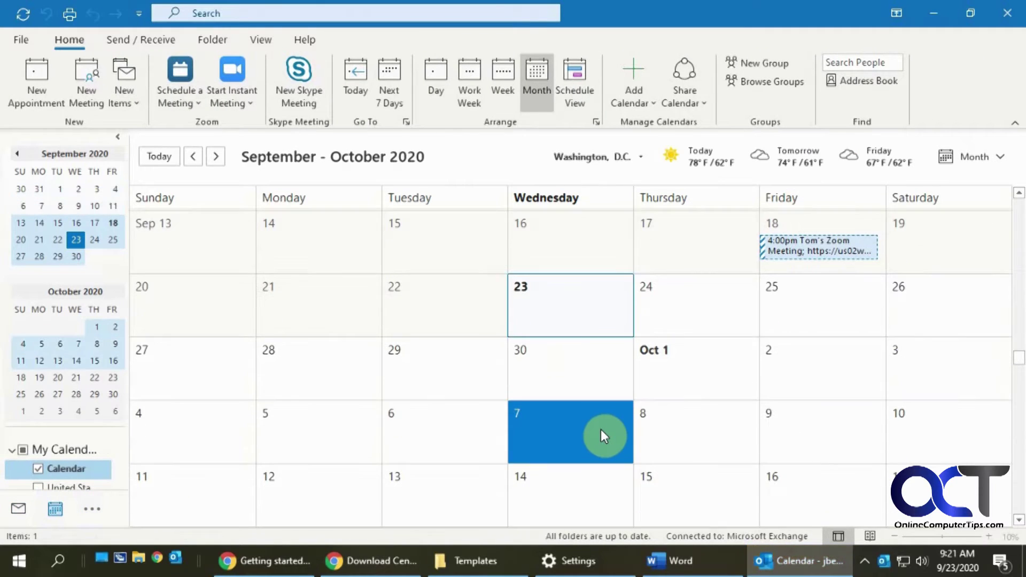
left_click(559, 488)
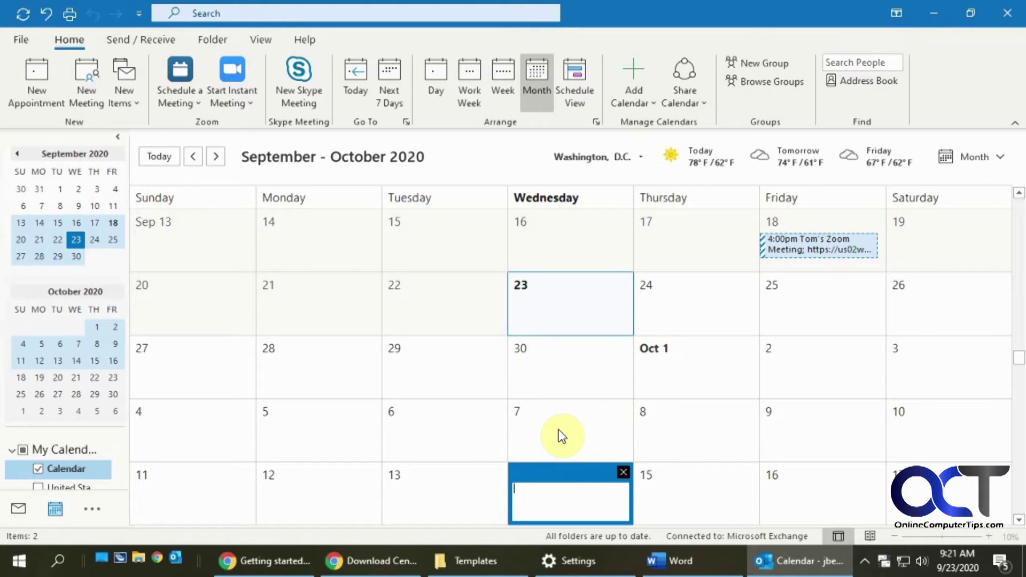
left_click(553, 479)
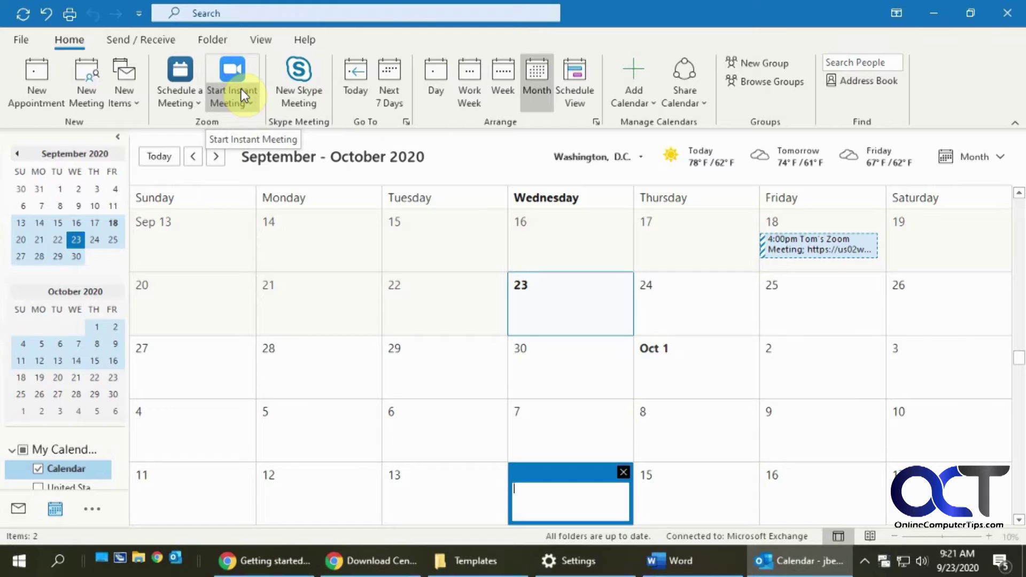
left_click(184, 88)
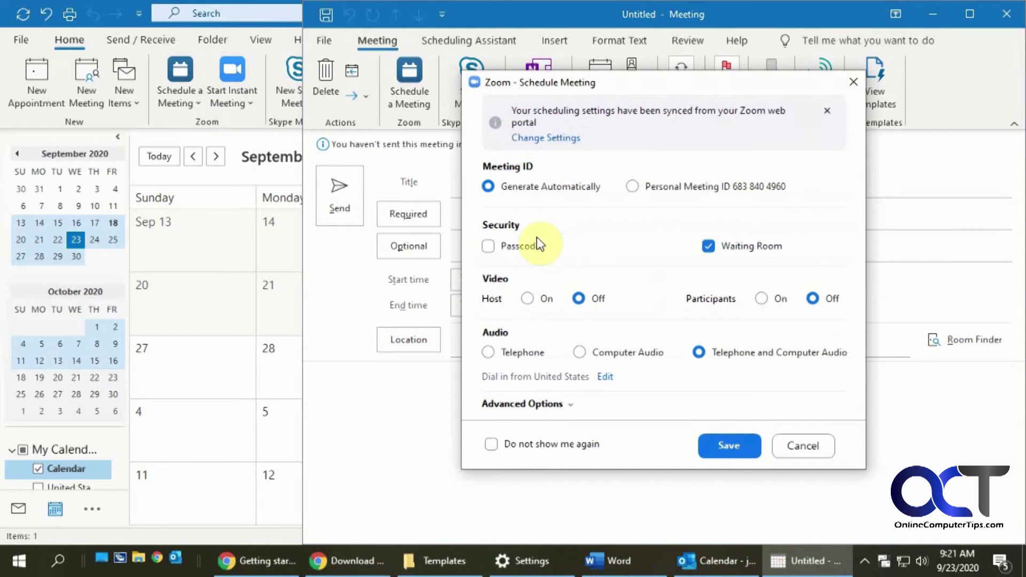
Review the Zoom Advanced Options and save, adding the join link and dial-in details.
left_click(551, 404)
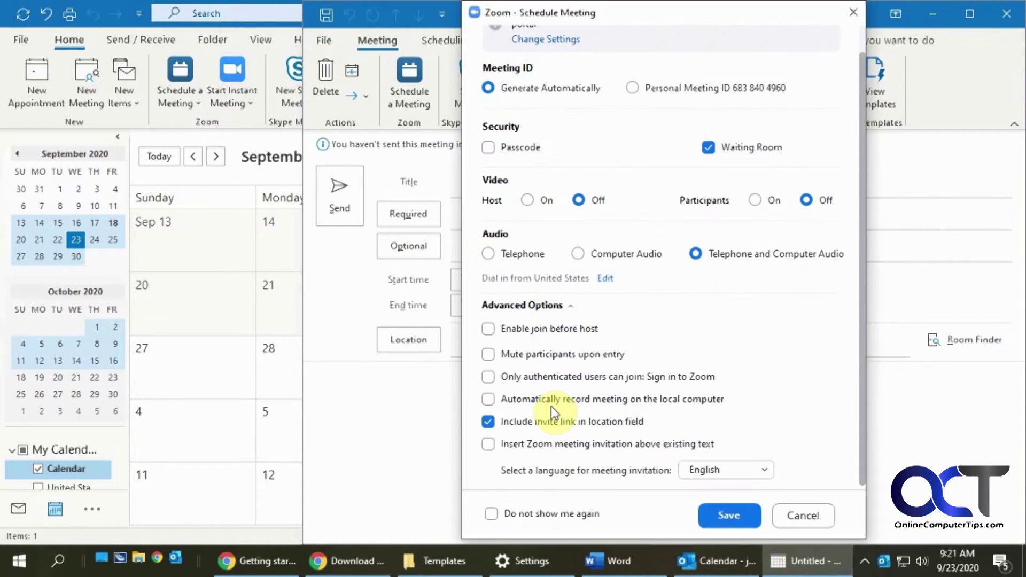
scroll(659, 405, "up", 1)
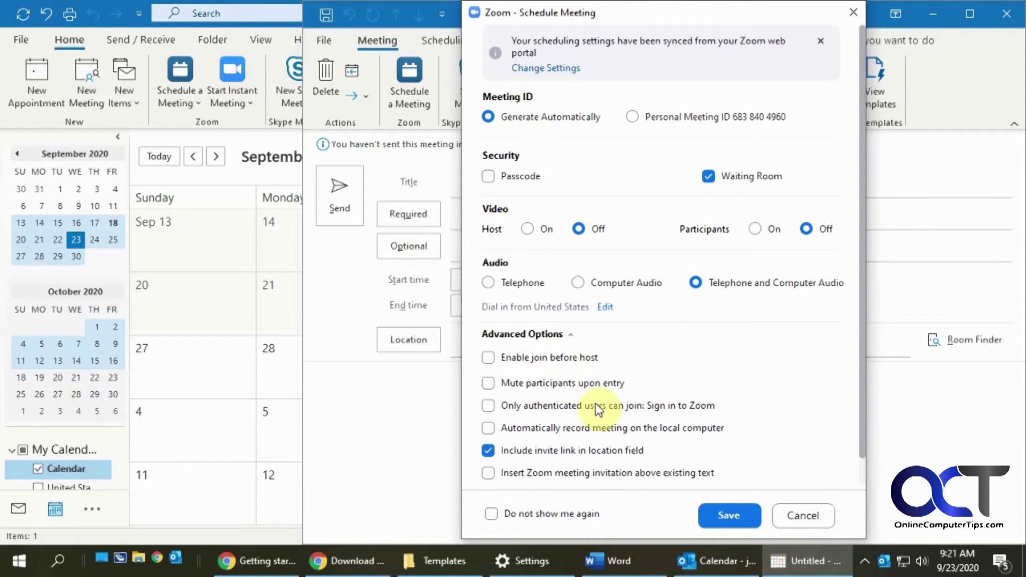
left_click(728, 516)
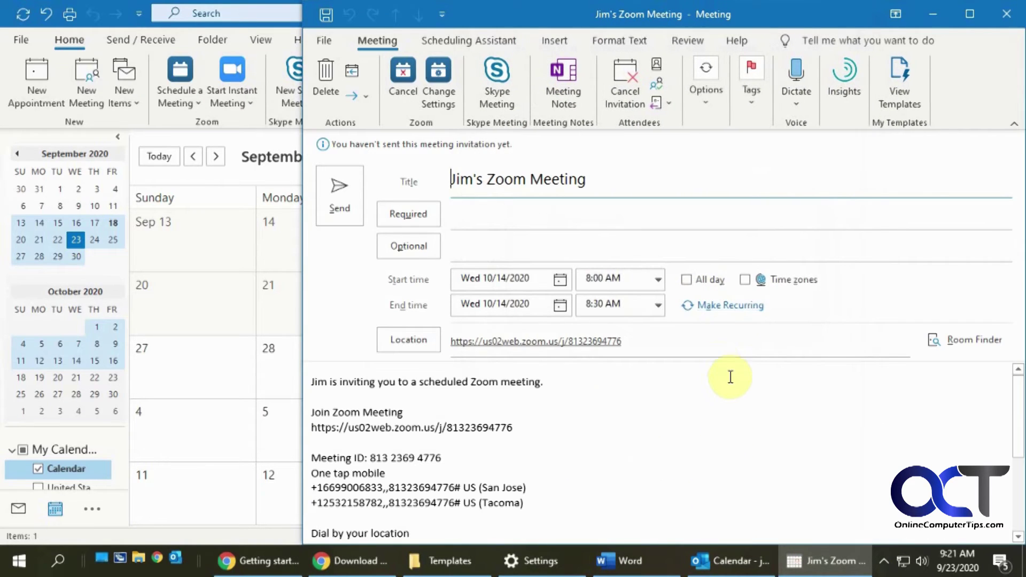
Insert 'Sales' into the invitation's first line and replace 'Jim's' with 'Sales' in the title.
scroll(518, 417, "down", 2)
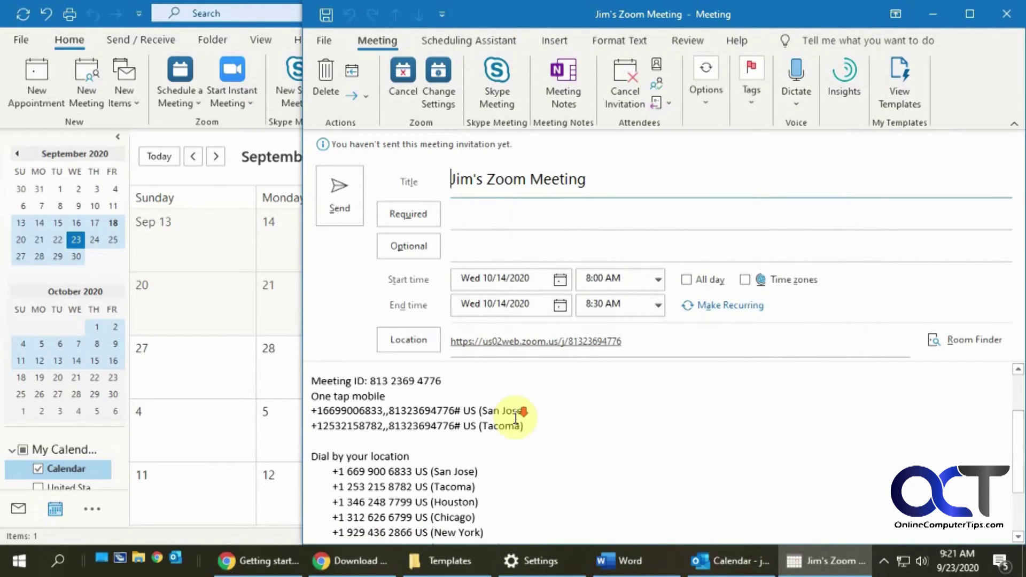
scroll(516, 417, "down", 2)
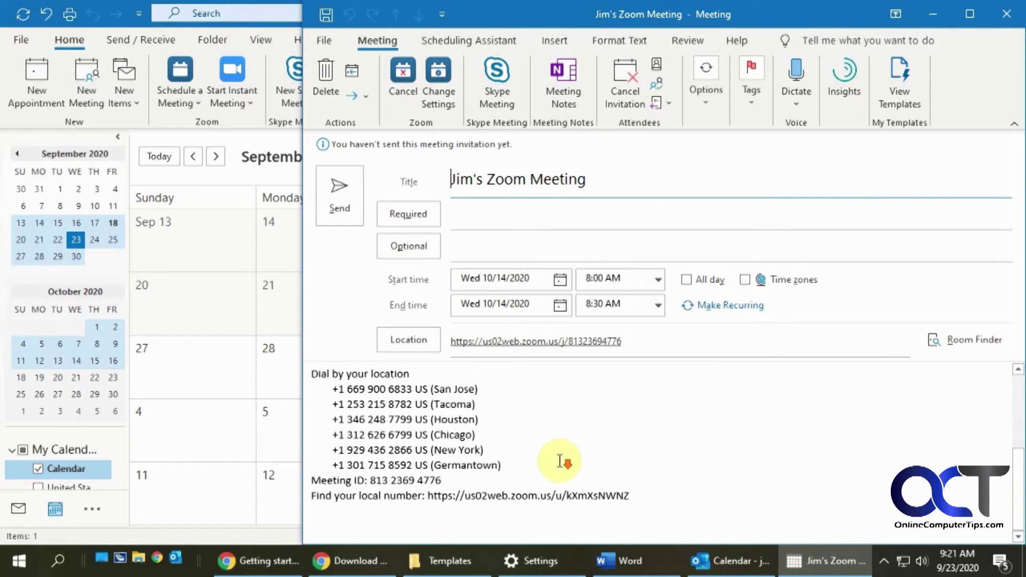
scroll(560, 461, "up", 5)
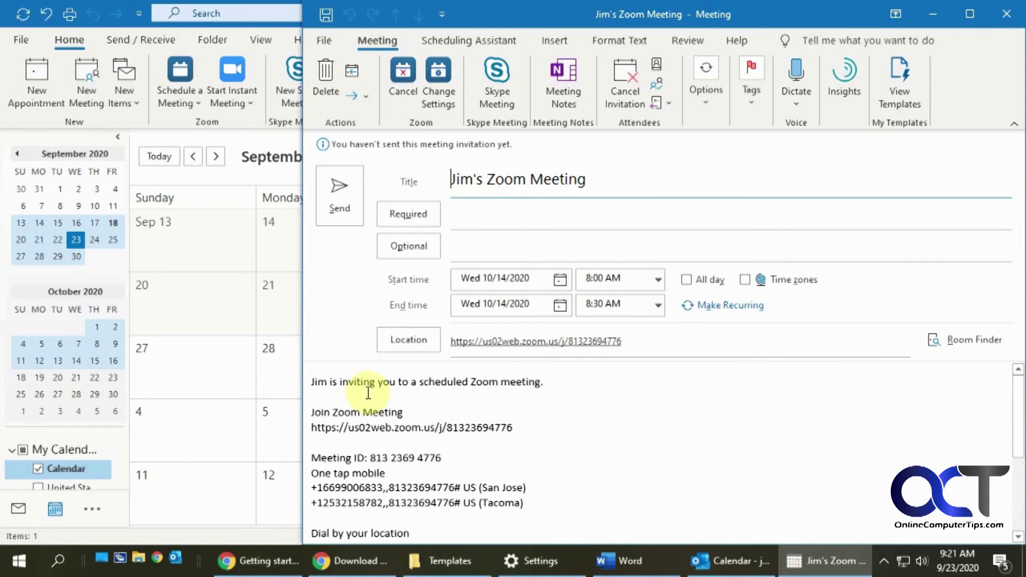
left_click(472, 383)
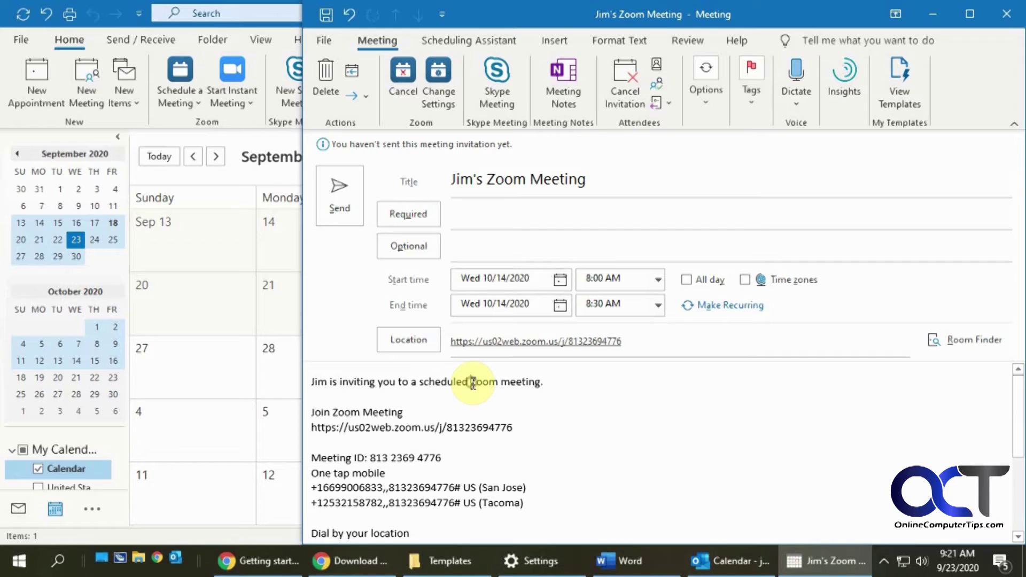
type("Sales")
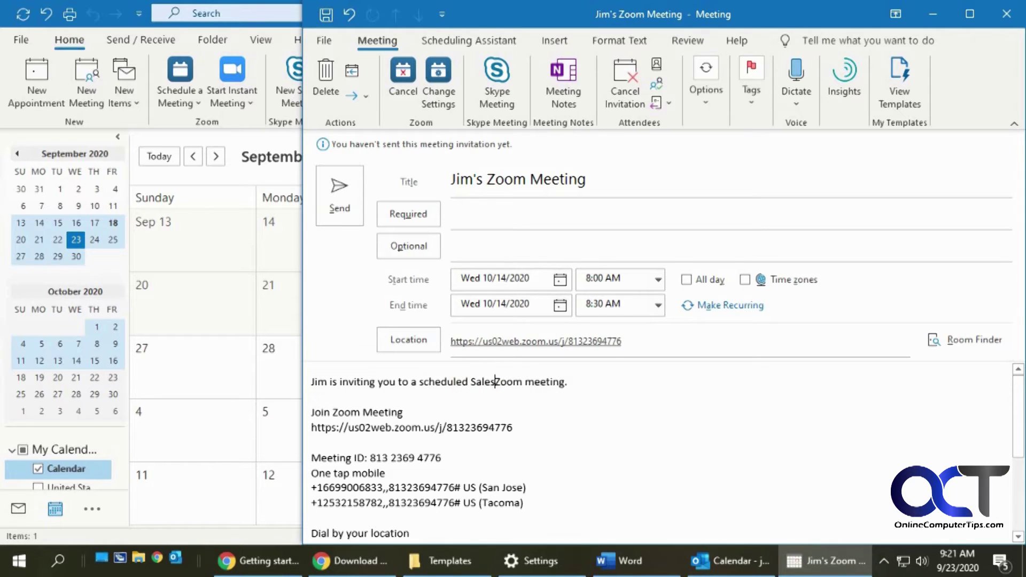
left_click(485, 180)
left_click_drag(484, 181, 438, 188)
type("Sales")
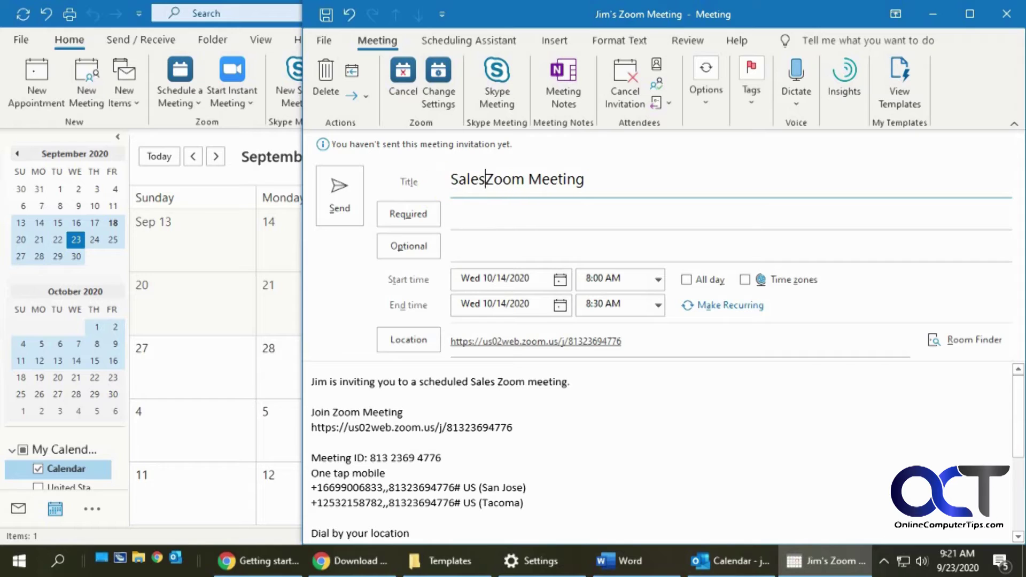
Set the end time to 9:00 AM and replace the Location link with 'Online'.
left_click(658, 306)
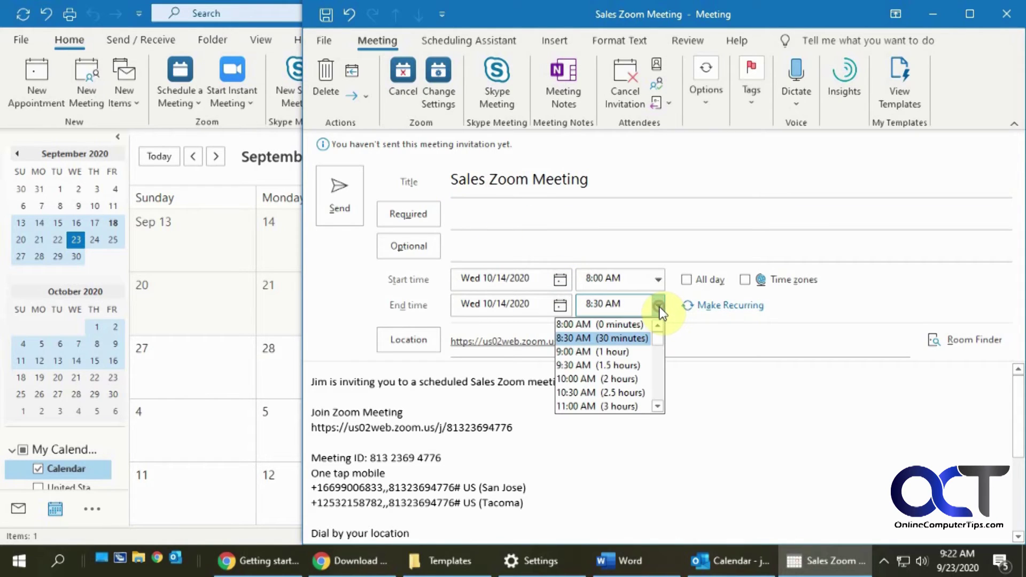
left_click(618, 352)
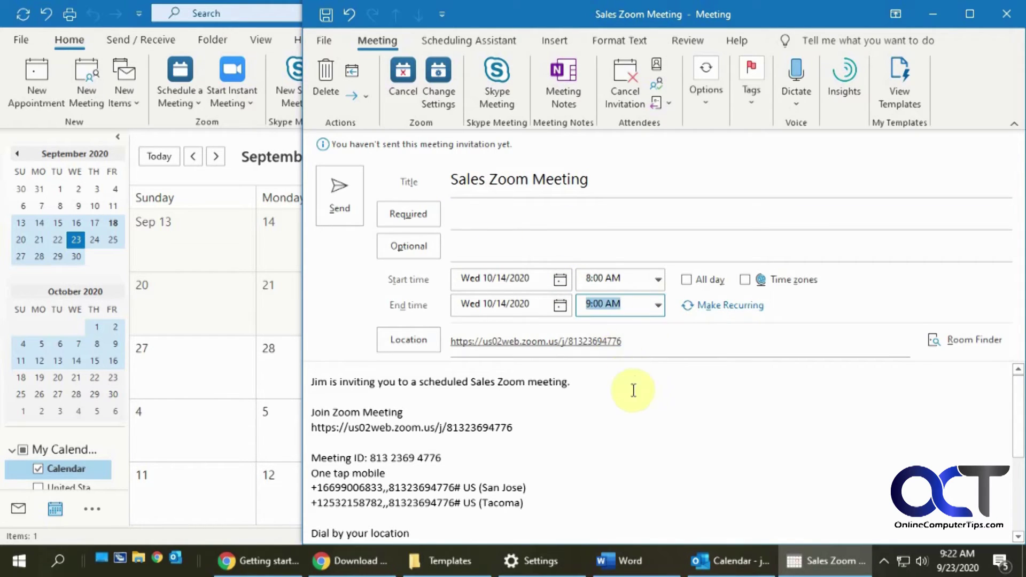
left_click(630, 342)
left_click(423, 341)
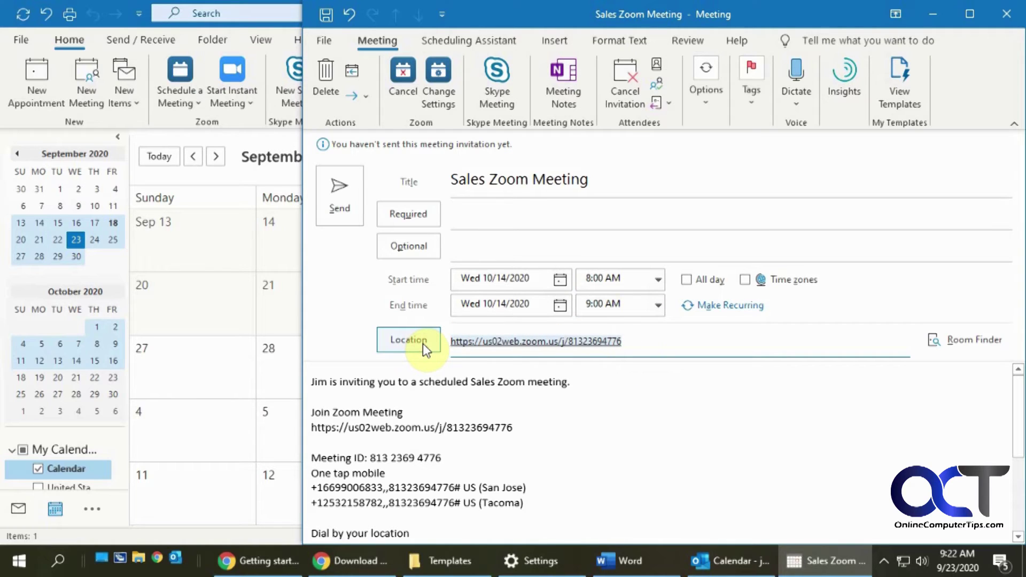
key("ctrl+a")
type("Online")
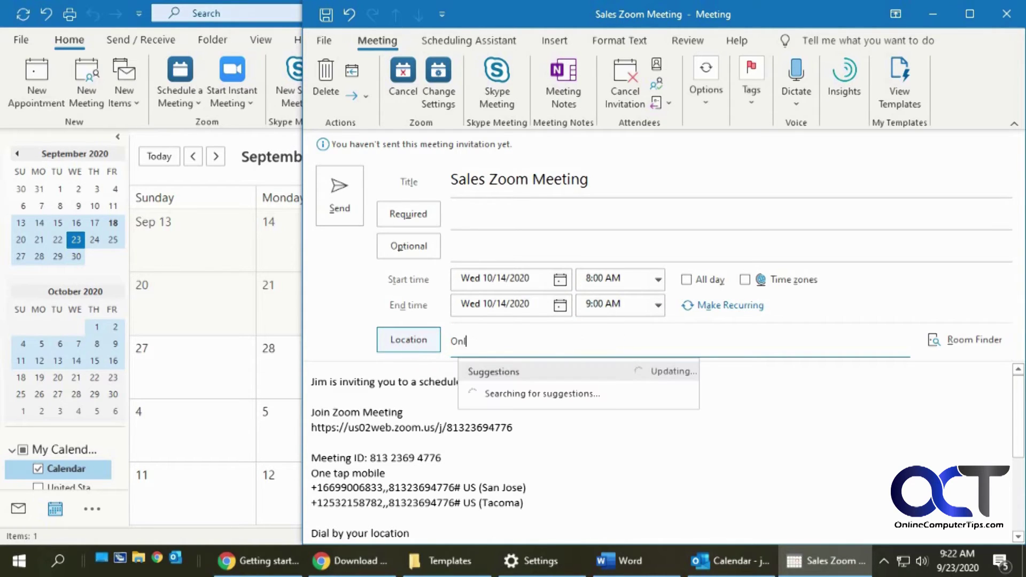
left_click(682, 422)
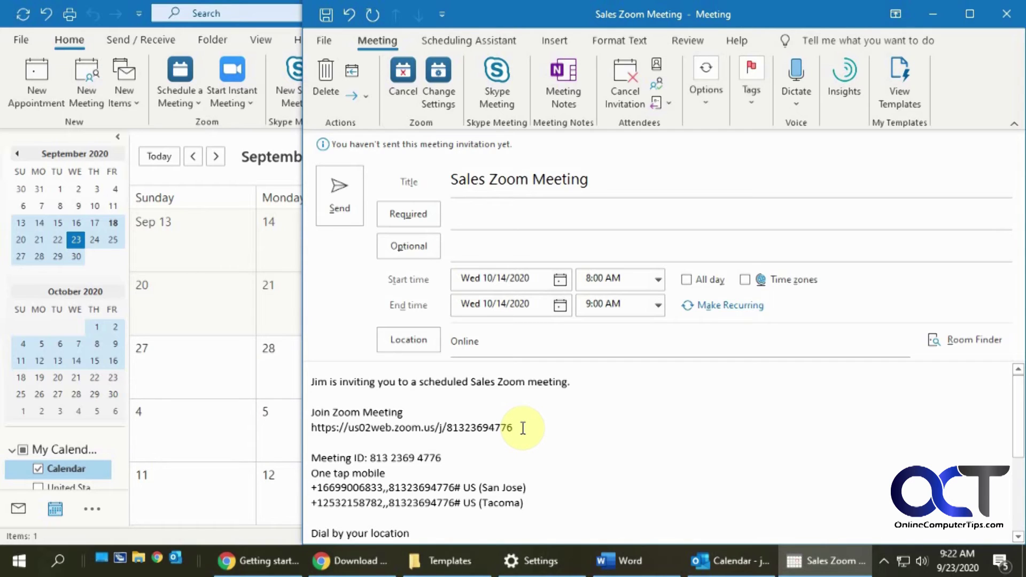
Add a new line after the join link and add a required attendee's e-mail address.
key("Return")
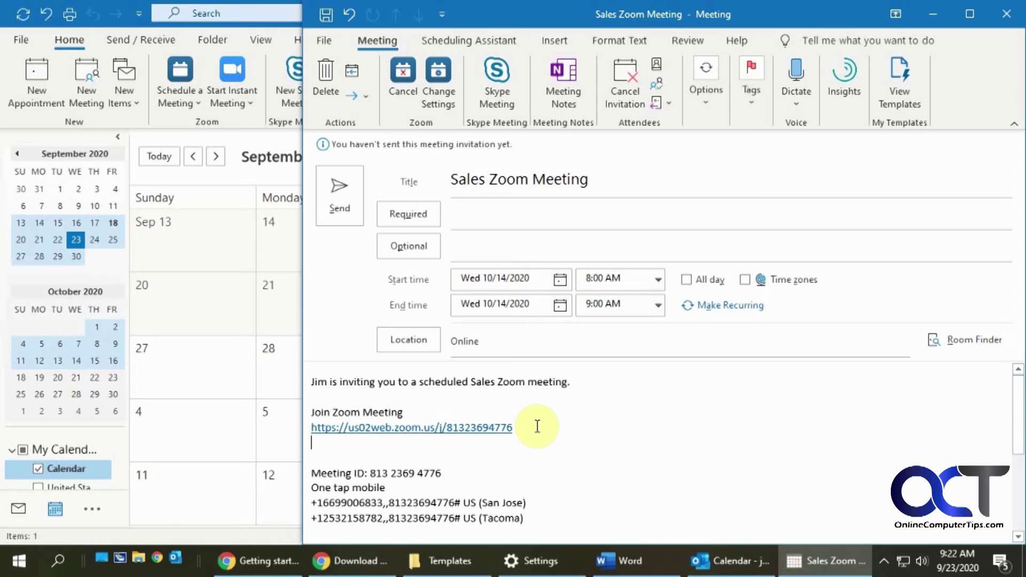
left_click(467, 214)
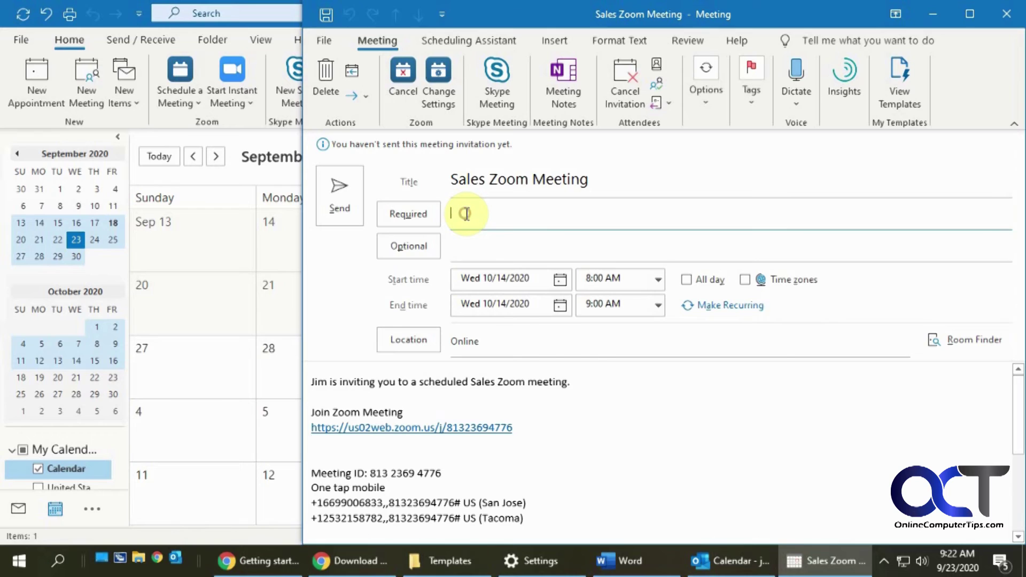
key("ctrl+v")
left_click(637, 265)
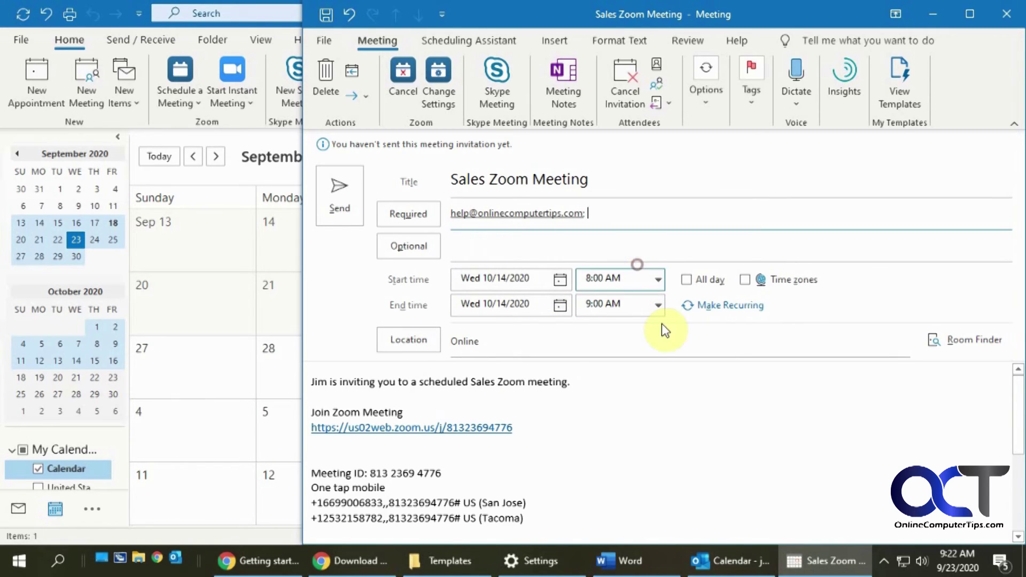
Send the Sales Zoom Meeting invitation, dismissing the plan time-limit warning permanently.
left_click(349, 203)
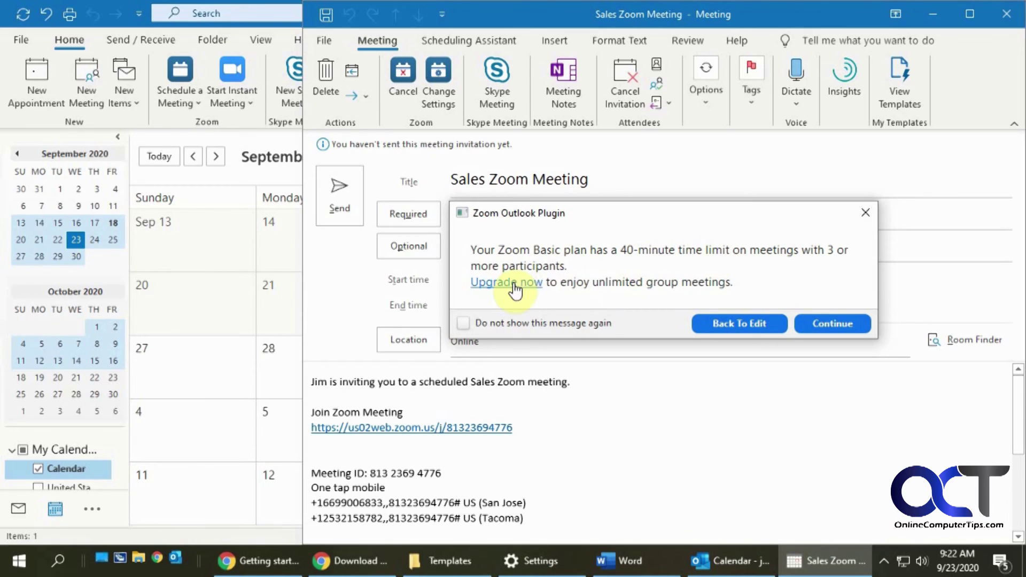
left_click(569, 321)
left_click(829, 323)
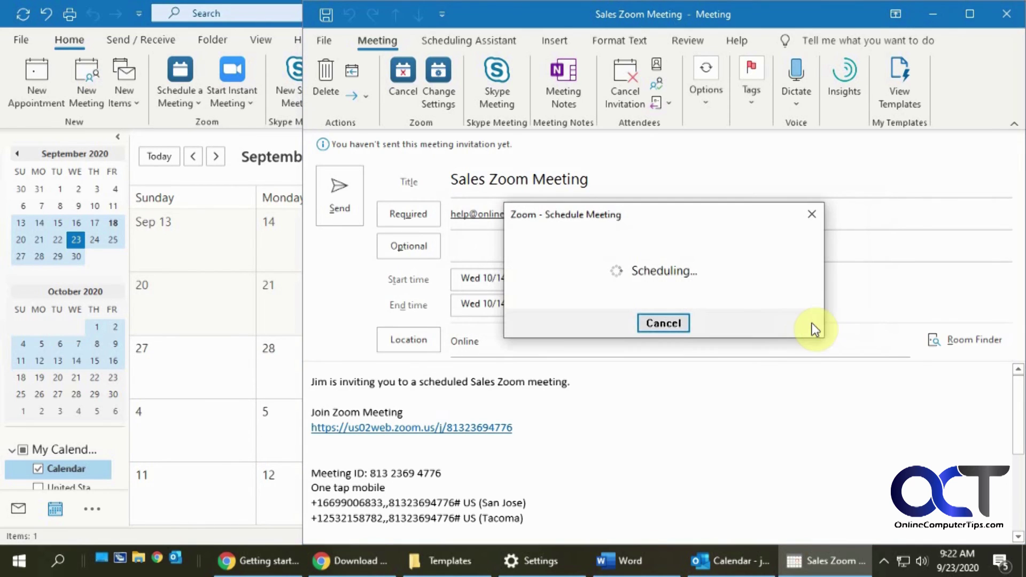
key("alt+s")
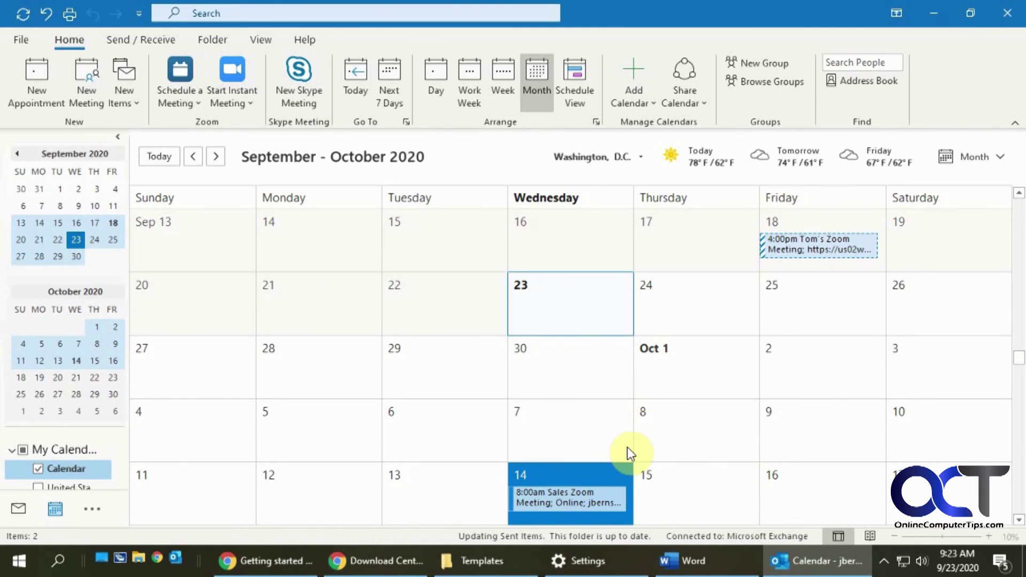
left_click(583, 491)
double_click(559, 489)
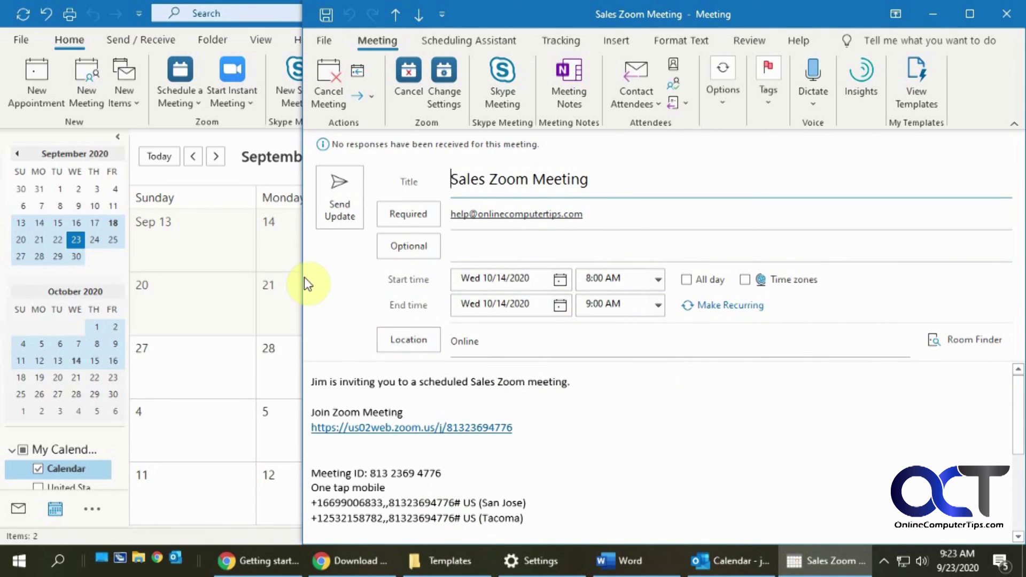
left_click(1003, 15)
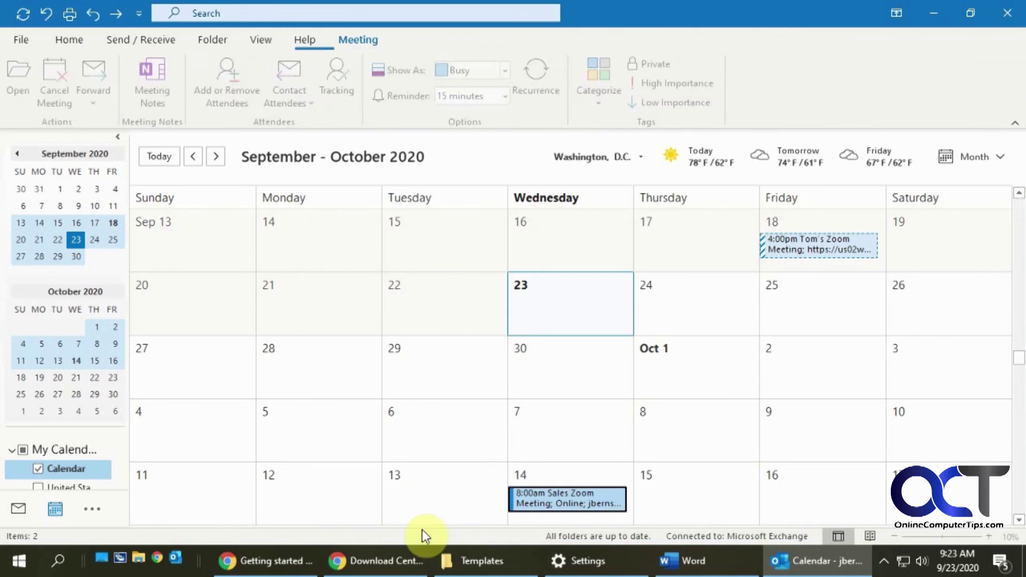